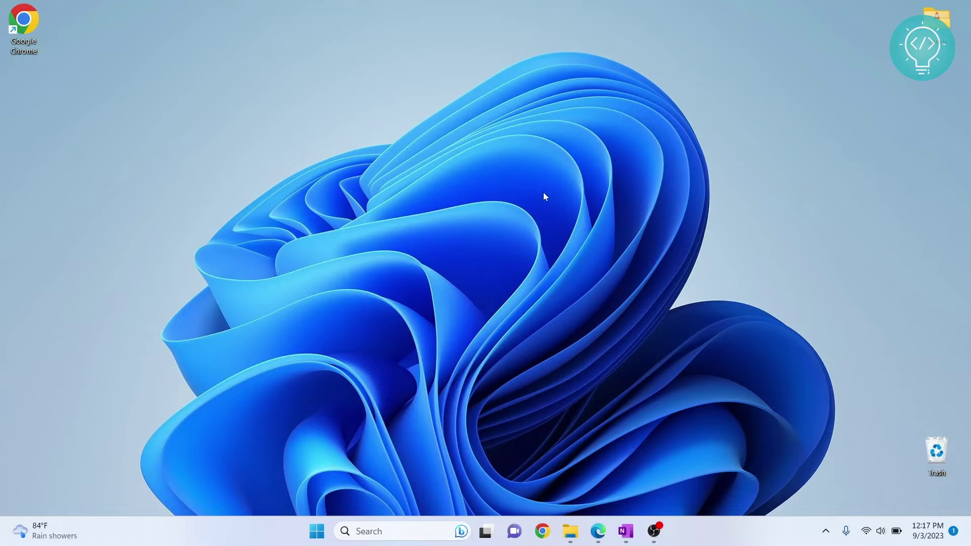
- Create a new BSProj folder on the desktop and move it beneath the Chrome shortcut
{"action": "right_click", "coordinate": [140, 160]}
{"action": "mouse_move", "coordinate": [196, 238]}
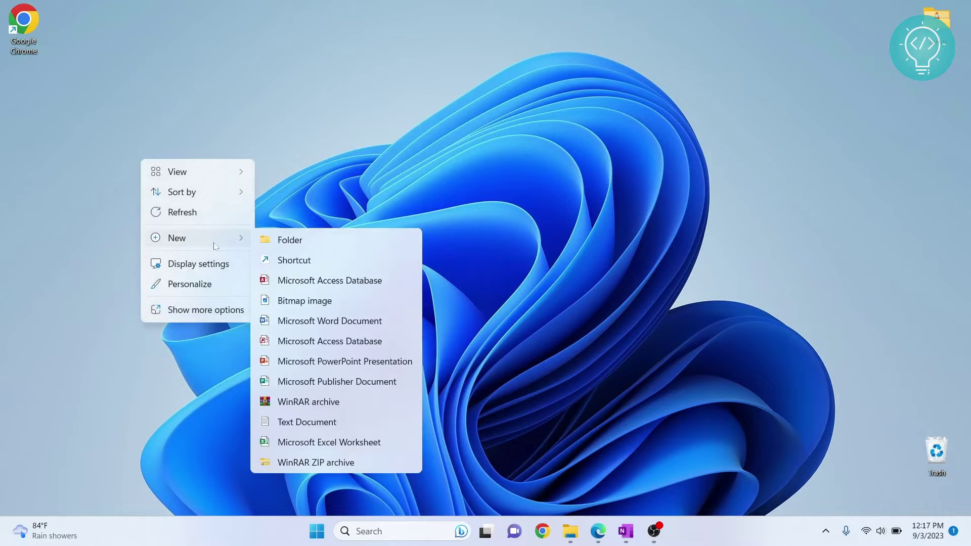
{"action": "left_click", "coordinate": [293, 241]}
{"action": "type", "text": "B"}
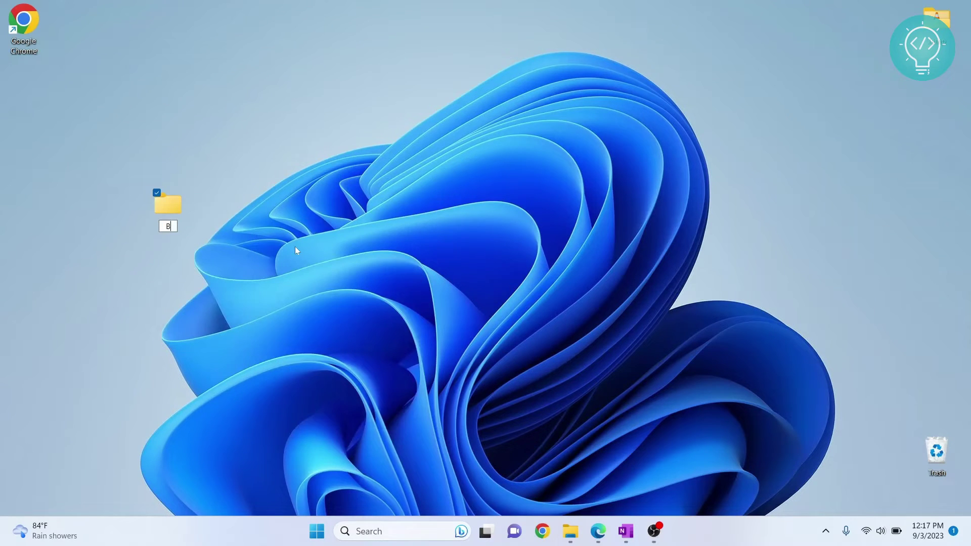
{"action": "type", "text": "SProj"}
{"action": "key", "text": "Return"}
{"action": "left_click_drag", "start_coordinate": [177, 211], "coordinate": [22, 86]}
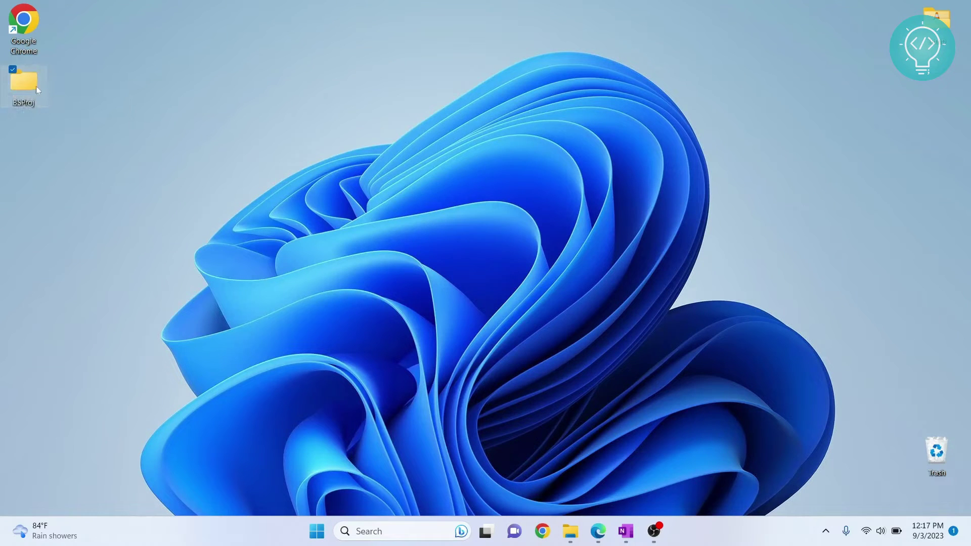
- Open the BSProj folder and launch Git Bash inside it from Show more options
{"action": "double_click", "coordinate": [36, 86]}
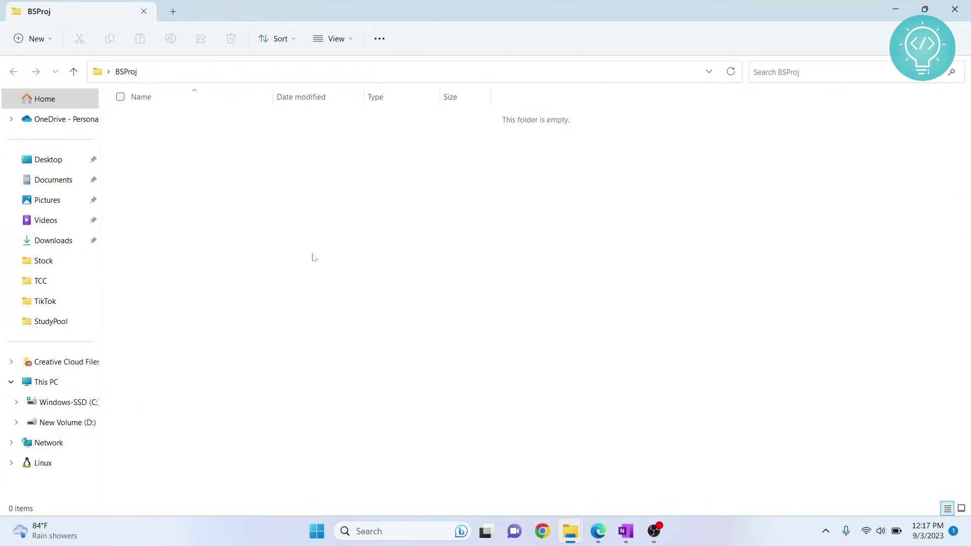
{"action": "right_click", "coordinate": [330, 234]}
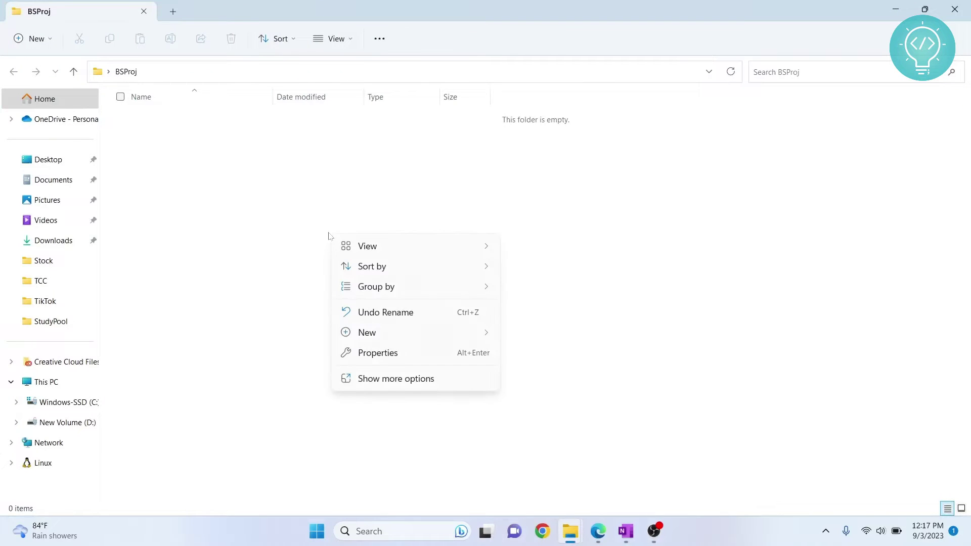
{"action": "left_click", "coordinate": [412, 379]}
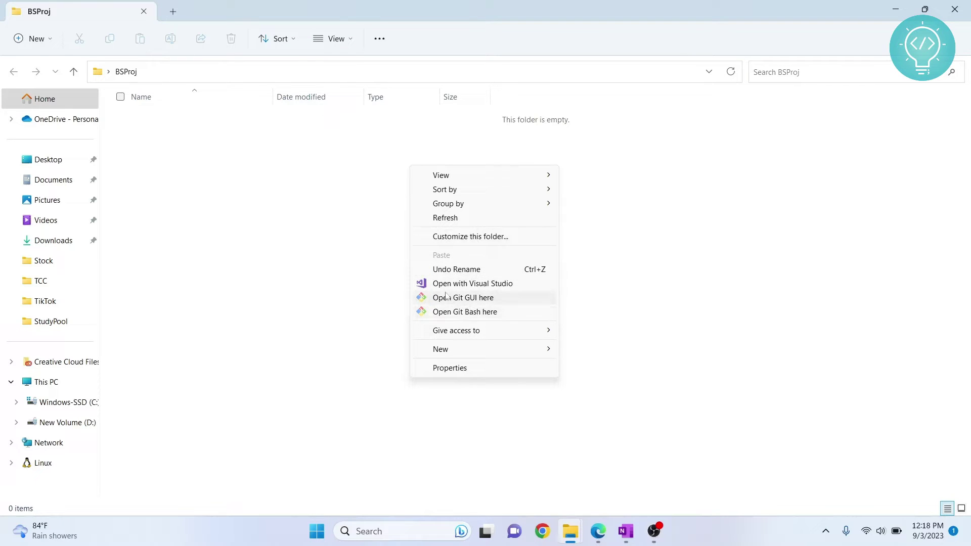
{"action": "left_click", "coordinate": [476, 311]}
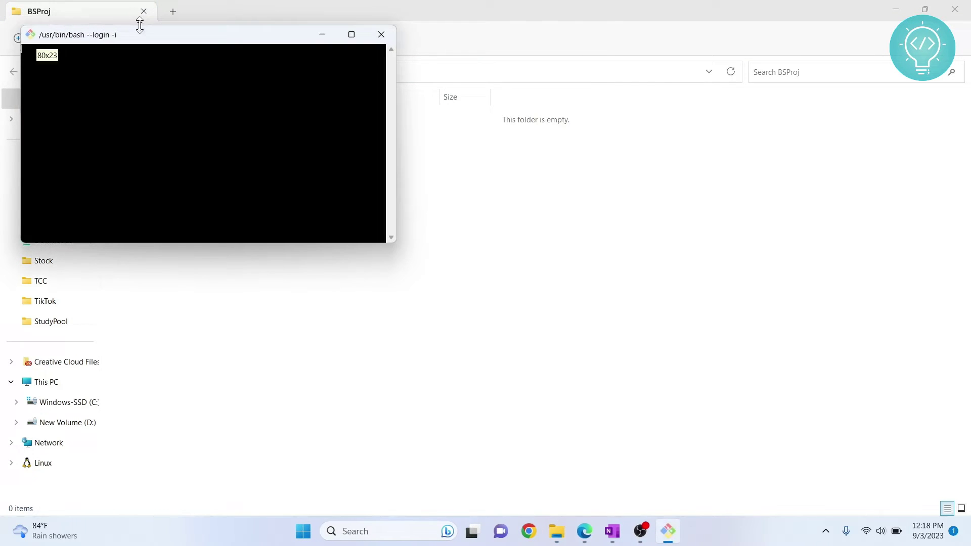
- Move the Git Bash window to the middle of the screen
{"action": "left_click_drag", "start_coordinate": [120, 30], "coordinate": [265, 143]}
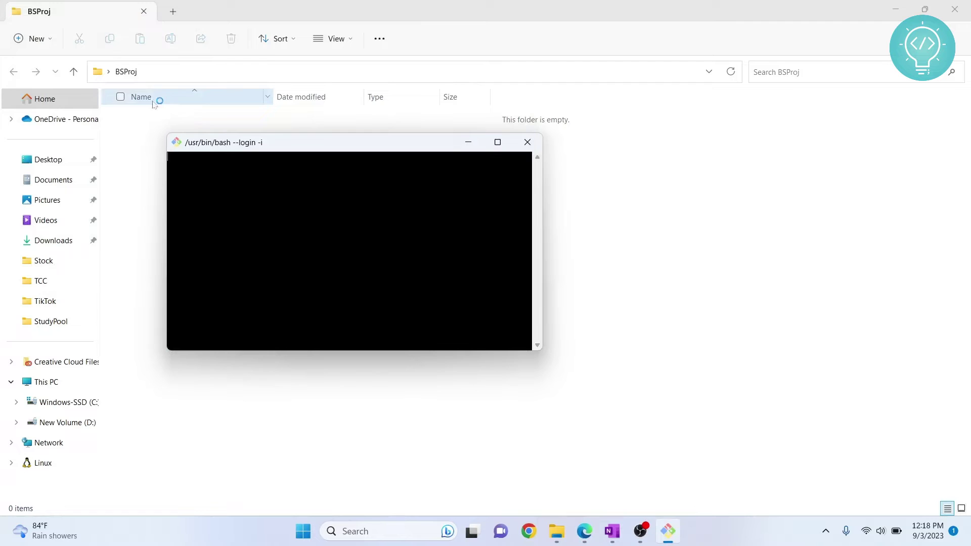
{"action": "type", "text": "code ."}
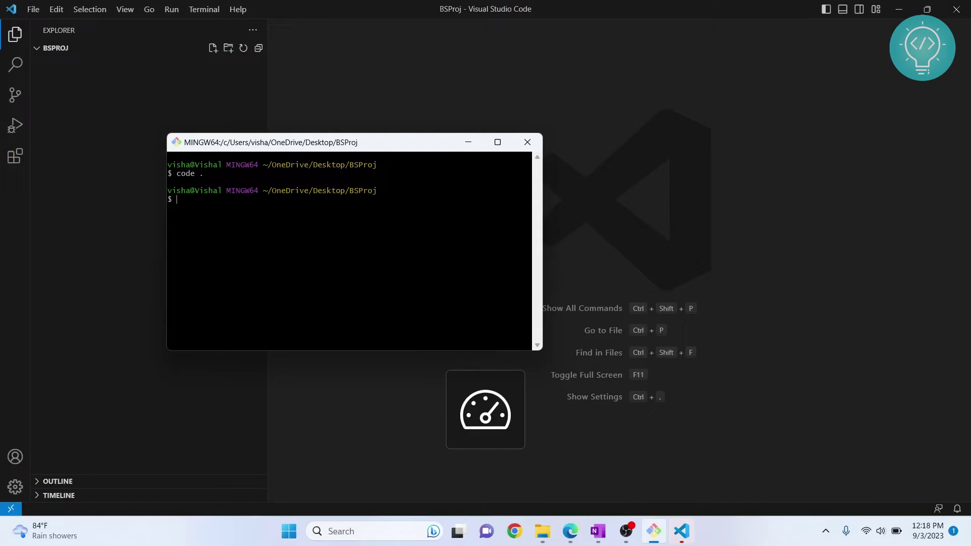
- Minimise Git Bash and add a main.py file to the BSPROJ project folder
{"action": "left_click", "coordinate": [469, 143]}
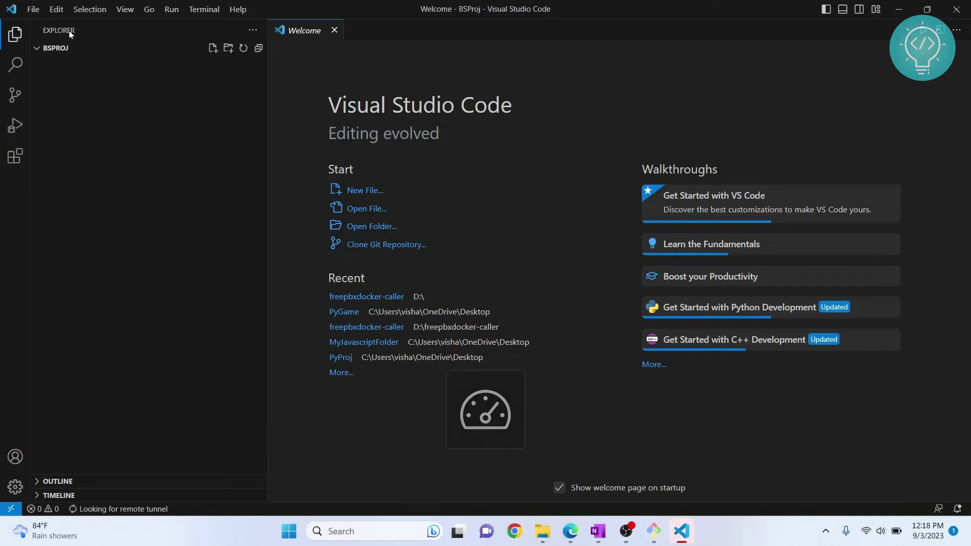
{"action": "left_click", "coordinate": [37, 51]}
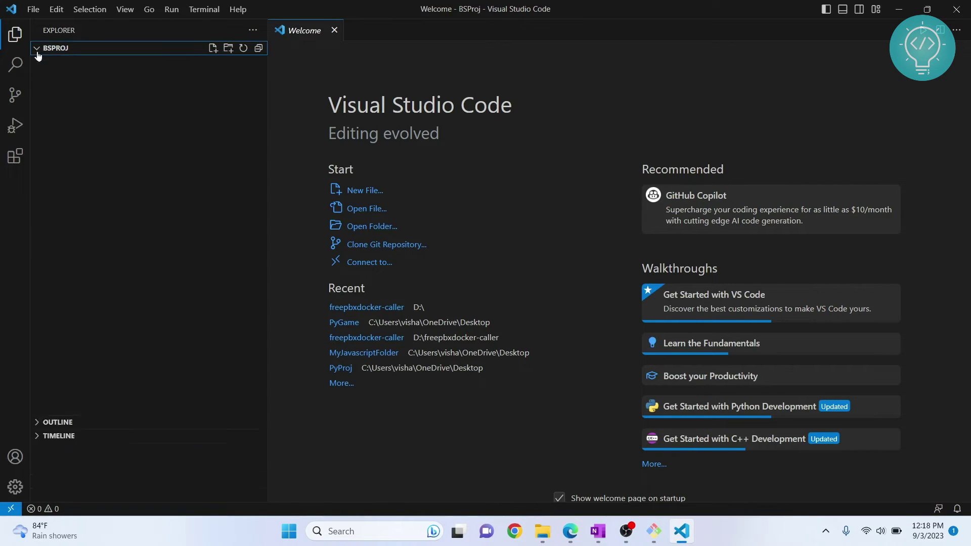
{"action": "left_click", "coordinate": [213, 48]}
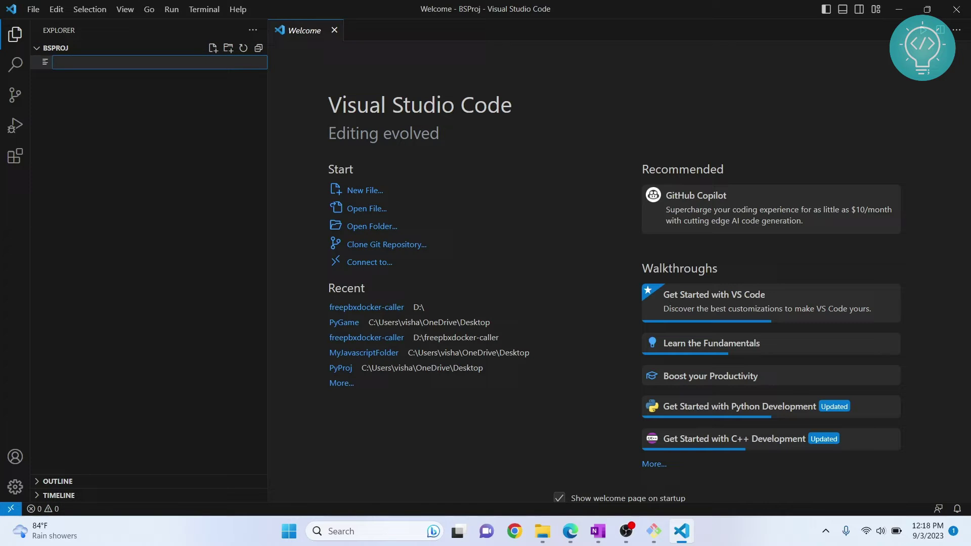
{"action": "type", "text": "main.p"}
{"action": "type", "text": "y"}
{"action": "key", "text": "Return"}
{"action": "type", "text": "import "}
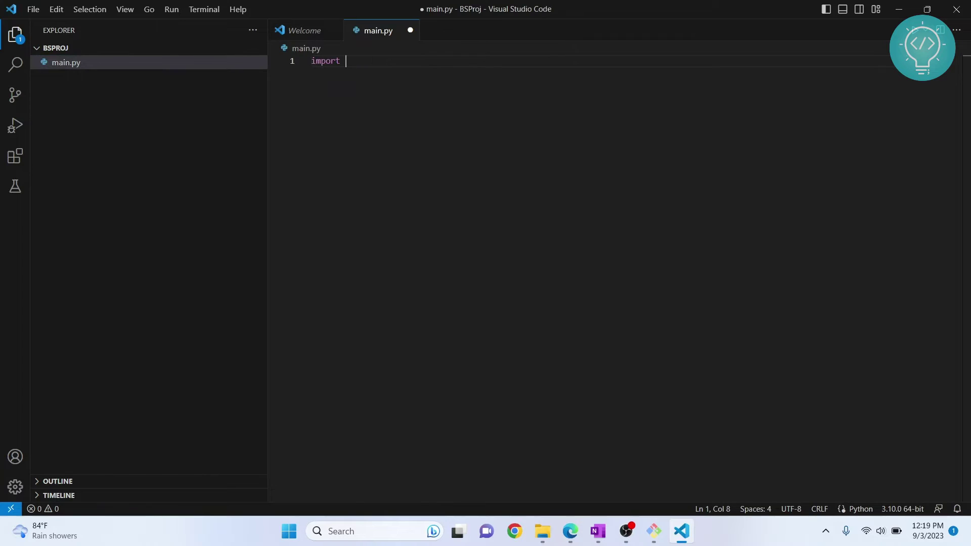
{"action": "type", "text": "beautif"}
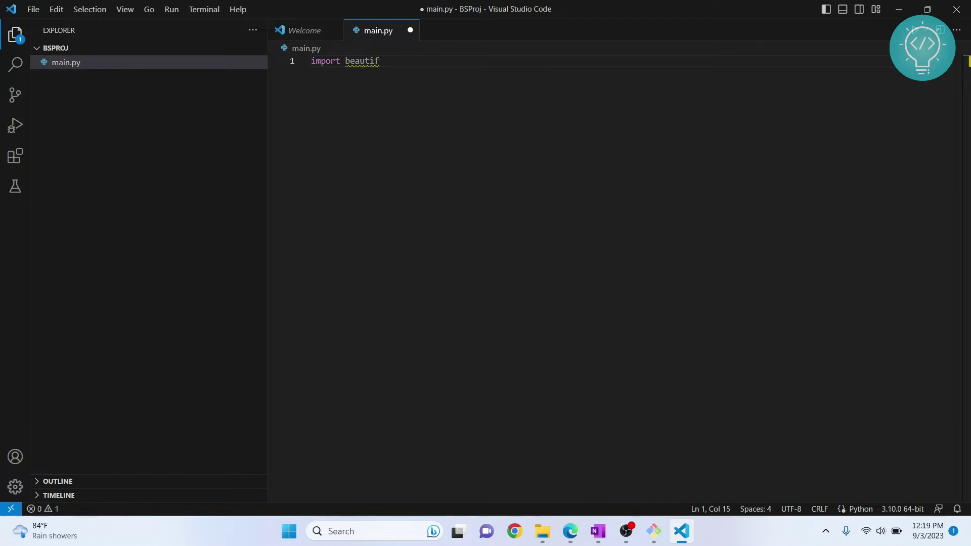
{"action": "type", "text": "ulsoup"}
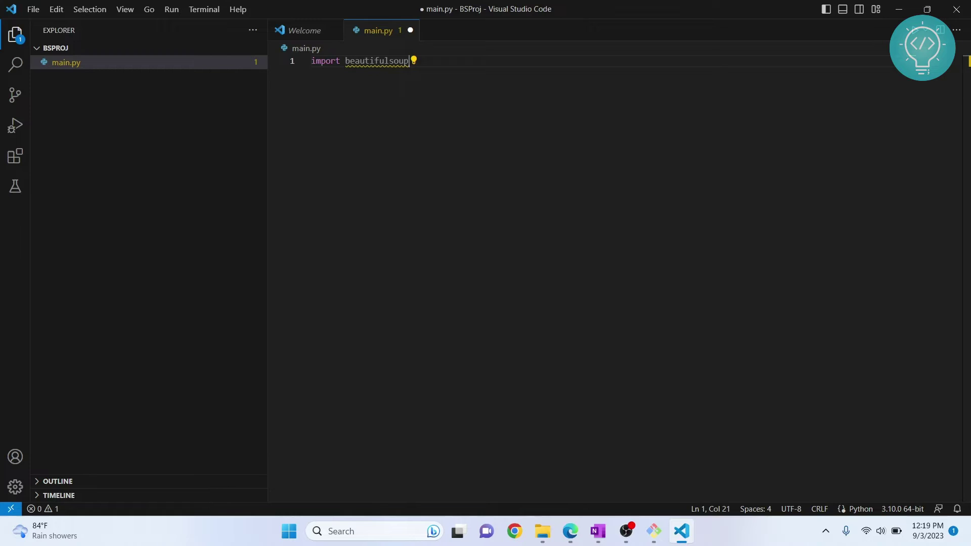
- Select the beautifulsoup module name on line 1 of main.py
{"action": "key", "text": "ctrl+Left"}
{"action": "key", "text": "shift+Right"}
{"action": "key", "text": "shift+Right"}
{"action": "key", "text": "shift+Right"}
{"action": "key", "text": "shift+Right"}
{"action": "key", "text": "shift+Right"}
{"action": "key", "text": "shift+Right"}
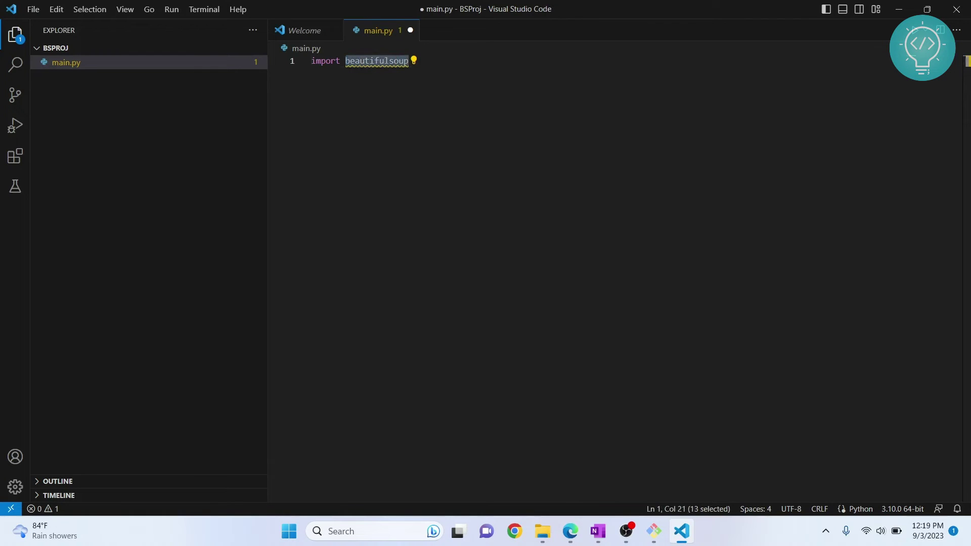
- Run 'pip install beautifulsoup4' in a new VS Code terminal, which reports it already installed
{"action": "left_click", "coordinate": [205, 11]}
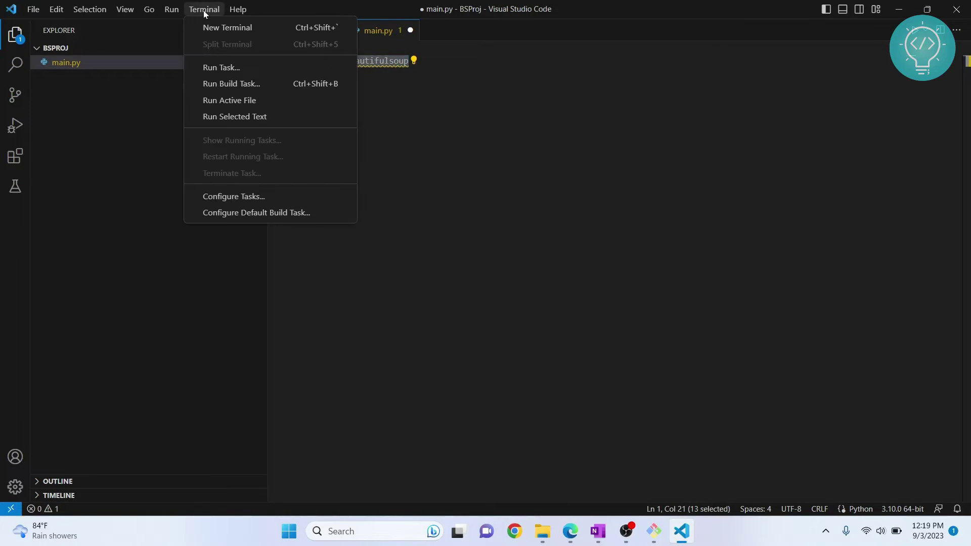
{"action": "left_click", "coordinate": [215, 28]}
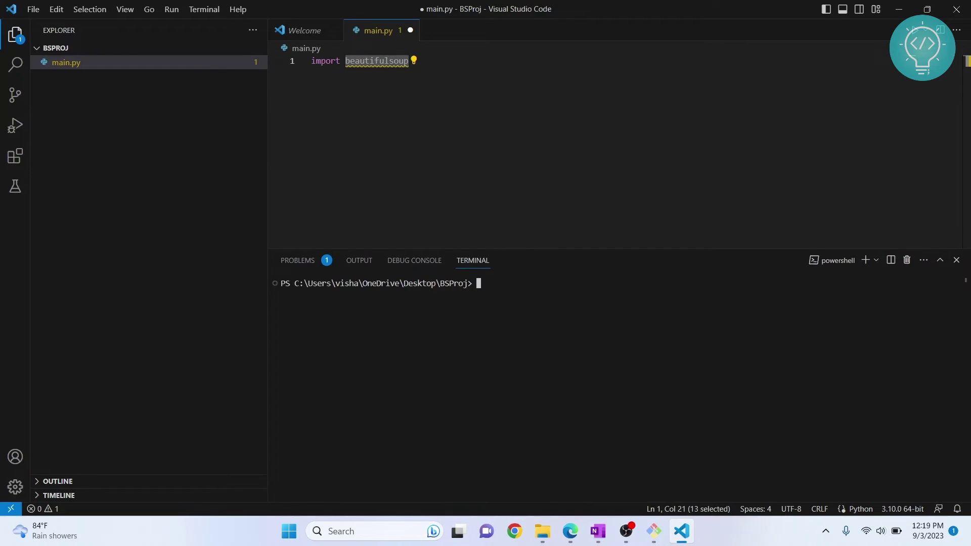
{"action": "type", "text": "pip install b"}
{"action": "type", "text": "ra"}
{"action": "key", "text": "BackSpace"}
{"action": "key", "text": "BackSpace"}
{"action": "type", "text": "eaut"}
{"action": "type", "text": "ifulsoup"}
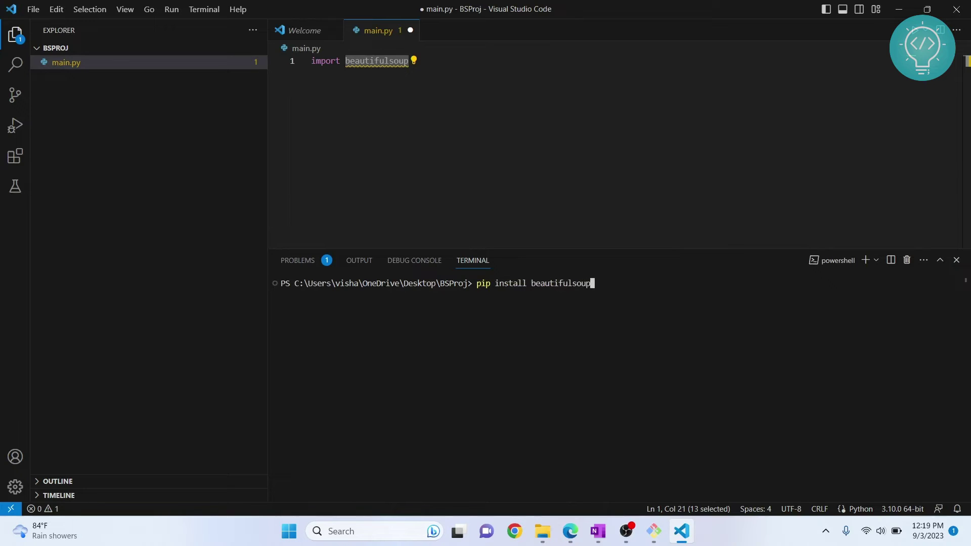
{"action": "type", "text": "4"}
{"action": "key", "text": "Return"}
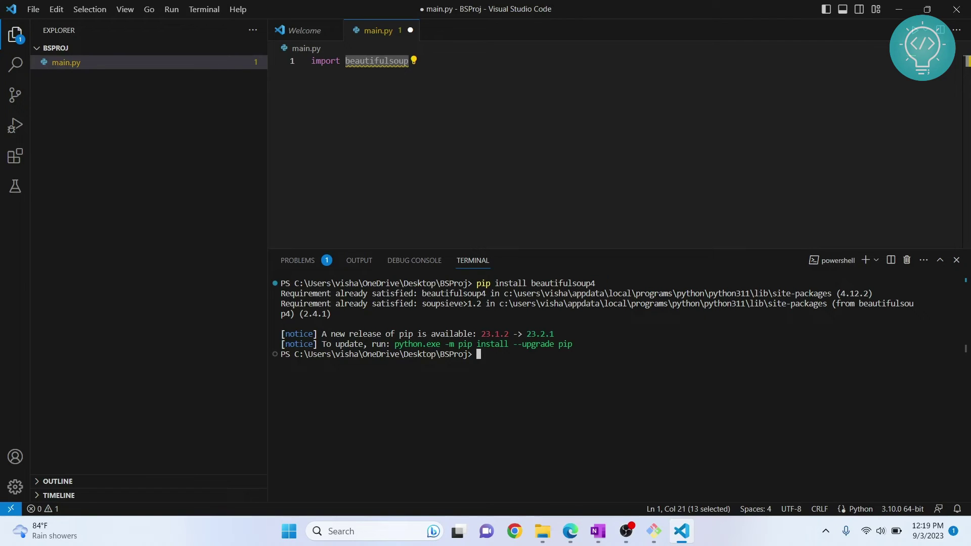
{"action": "left_click_drag", "start_coordinate": [604, 283], "coordinate": [477, 283]}
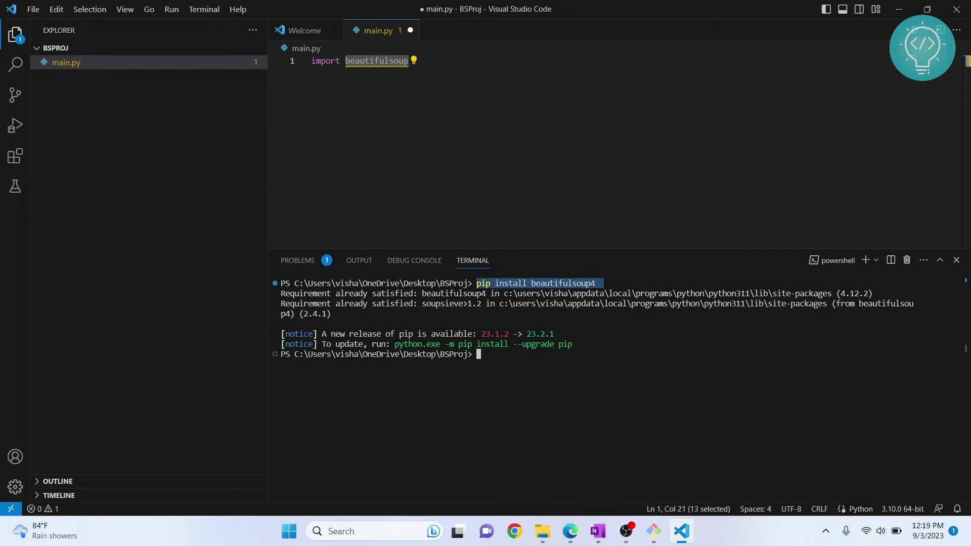
- Replace main.py's import line with the pasted requests/BeautifulSoup Wikipedia scraper script
{"action": "key", "text": "ctrl+a"}
{"action": "key", "text": "BackSpace"}
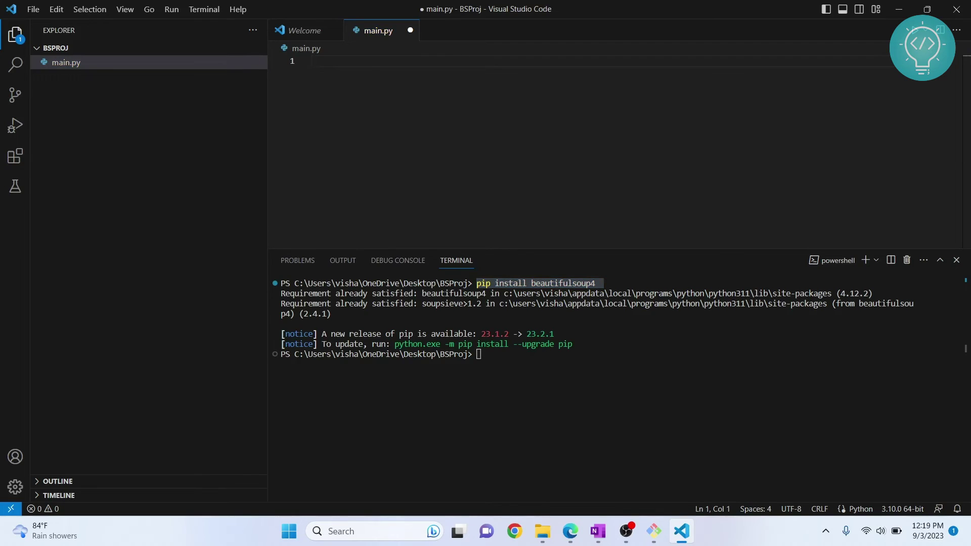
{"action": "key", "text": "ctrl+v"}
{"action": "key", "text": "Down"}
{"action": "key", "text": "Down"}
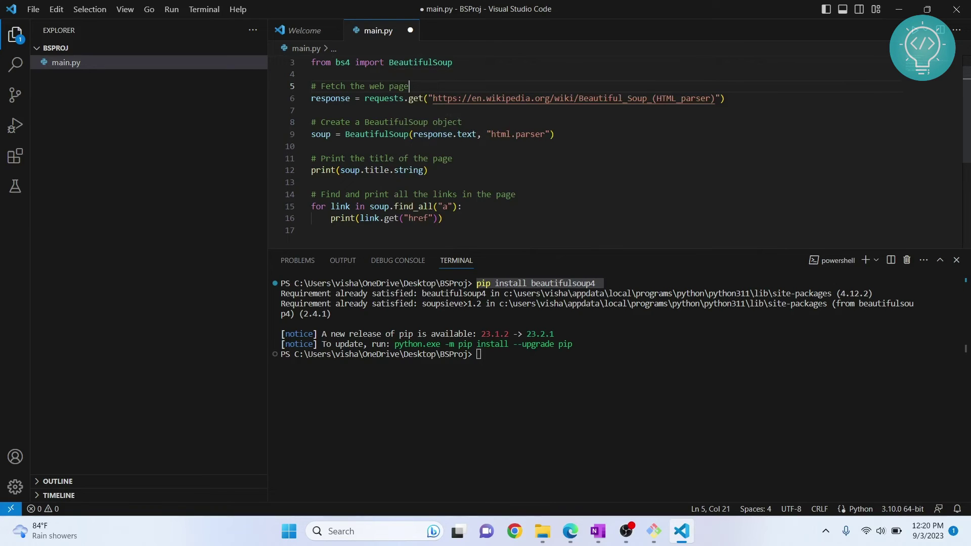
{"action": "left_click_drag", "start_coordinate": [442, 218], "coordinate": [204, 9]}
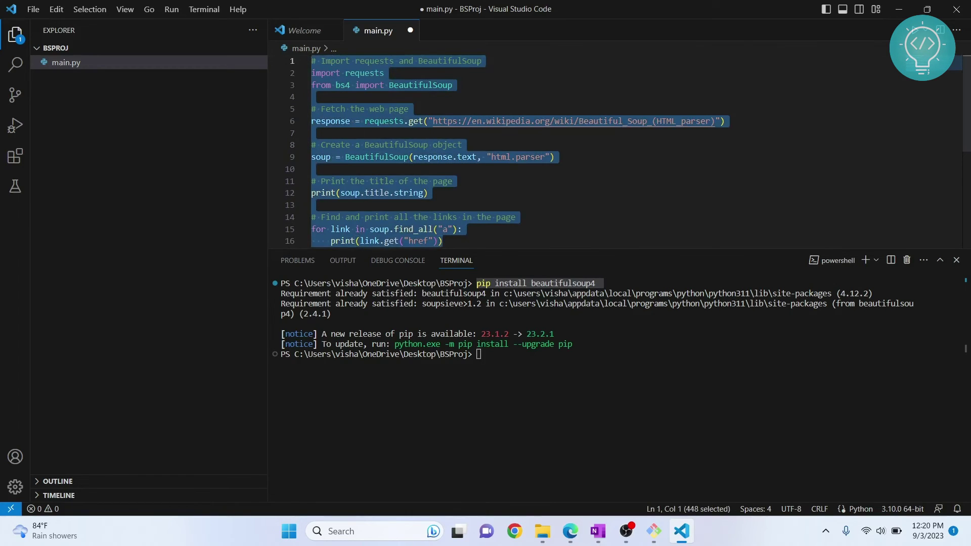
{"action": "scroll", "coordinate": [501, 152], "scroll_direction": "down", "scroll_amount": 2}
{"action": "key", "text": "Right"}
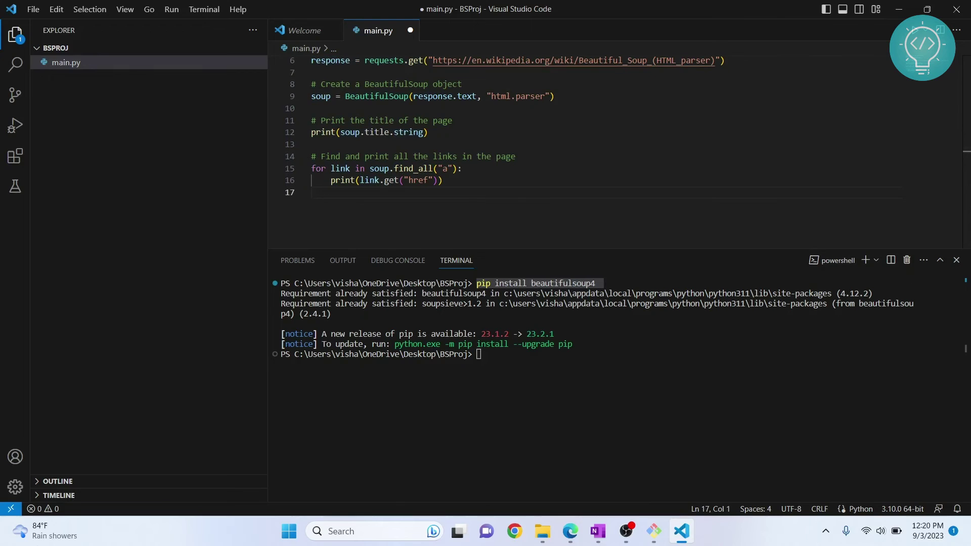
{"action": "scroll", "coordinate": [629, 151], "scroll_direction": "up", "scroll_amount": 2}
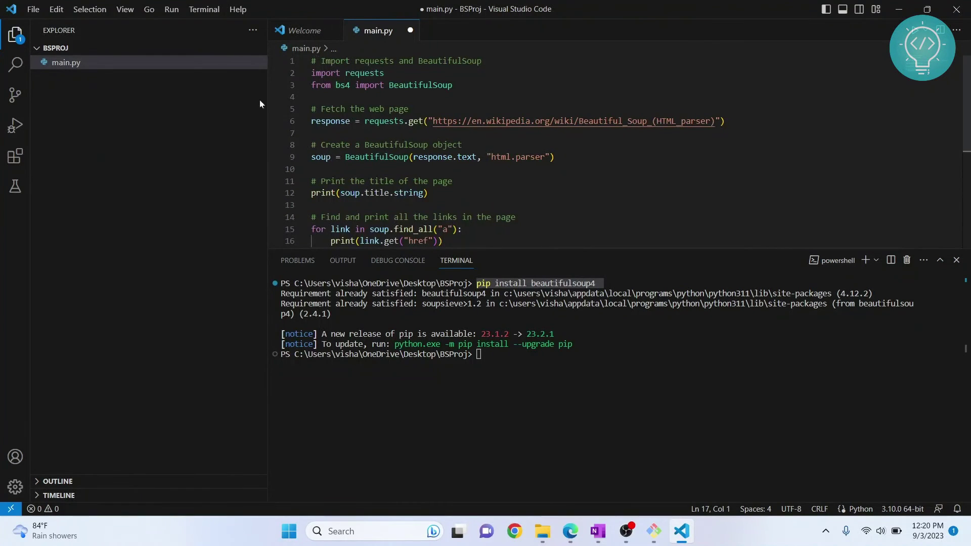
- Run main.py without debugging and enlarge the terminal output panel
{"action": "left_click", "coordinate": [171, 9]}
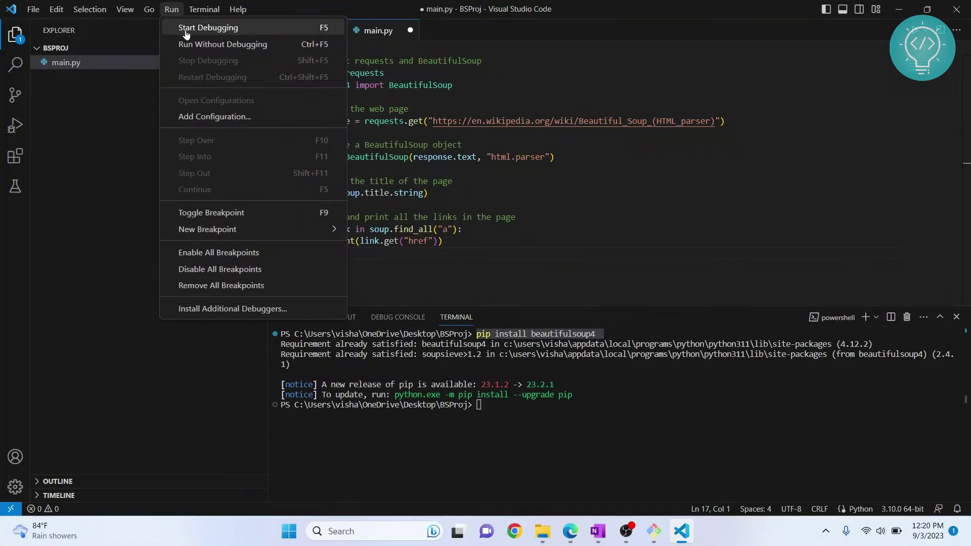
{"action": "left_click", "coordinate": [239, 46]}
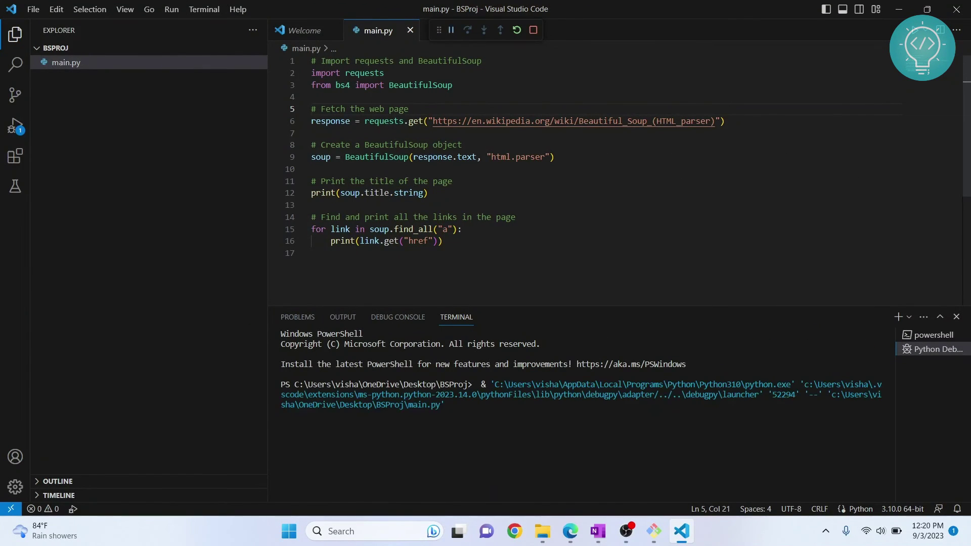
{"action": "left_click_drag", "start_coordinate": [500, 307], "coordinate": [501, 154]}
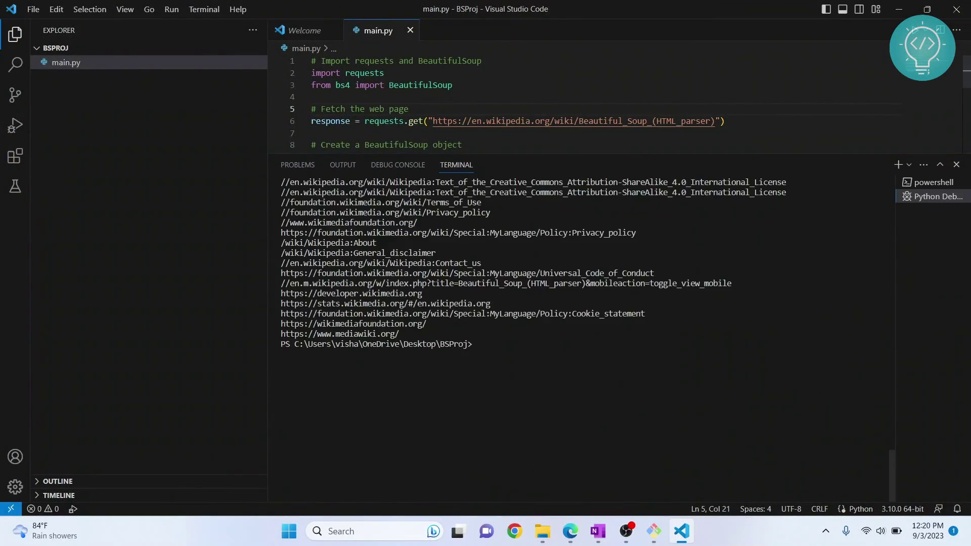
{"action": "scroll", "coordinate": [581, 334], "scroll_direction": "up", "scroll_amount": 10}
{"action": "scroll", "coordinate": [581, 333], "scroll_direction": "up", "scroll_amount": 10}
{"action": "scroll", "coordinate": [581, 334], "scroll_direction": "up", "scroll_amount": 10}
{"action": "scroll", "coordinate": [580, 334], "scroll_direction": "up", "scroll_amount": 10}
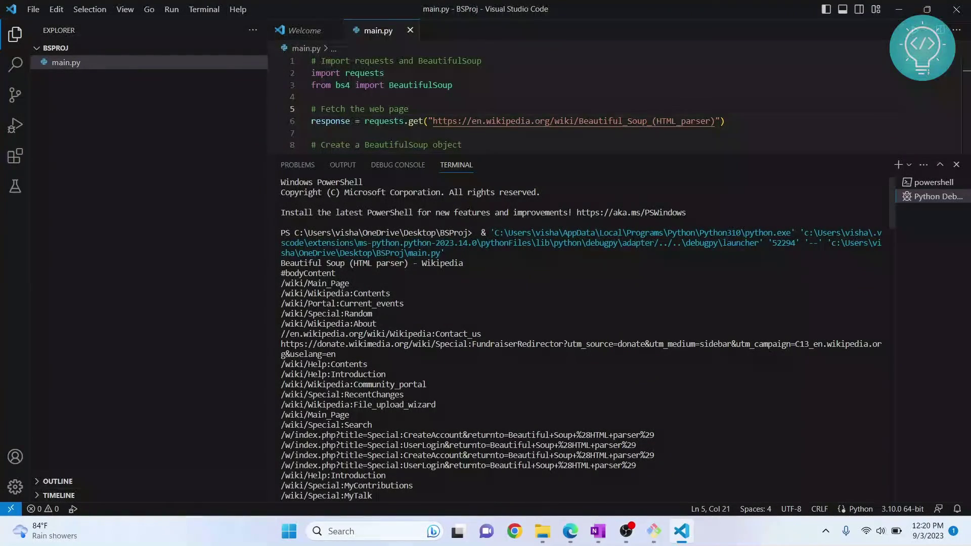
{"action": "scroll", "coordinate": [272, 260], "scroll_direction": "down", "scroll_amount": 5}
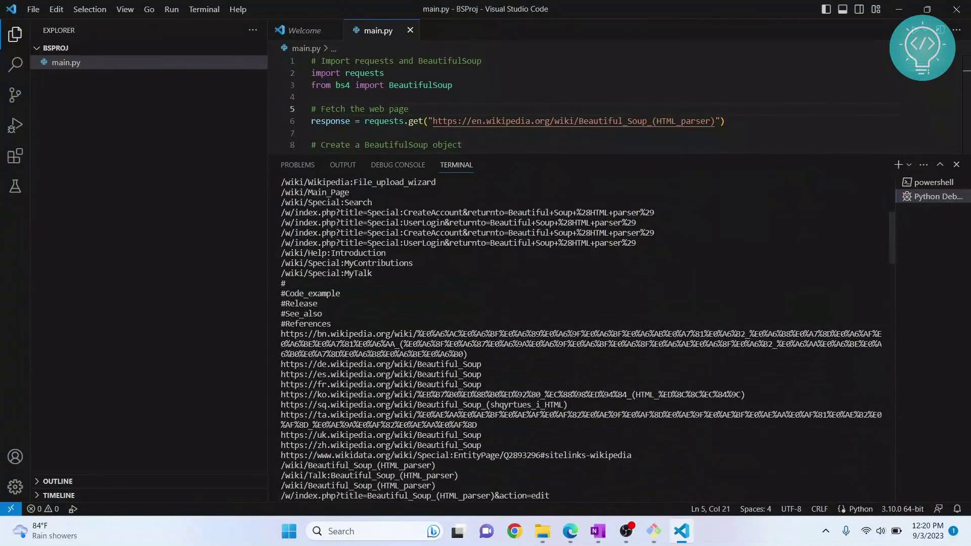
{"action": "scroll", "coordinate": [501, 106], "scroll_direction": "down", "scroll_amount": 1}
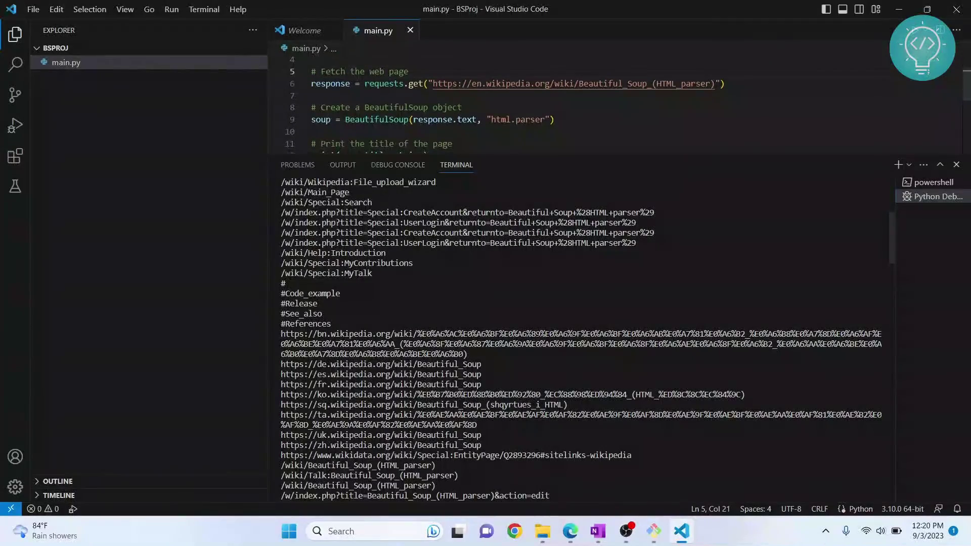
{"action": "scroll", "coordinate": [501, 106], "scroll_direction": "down", "scroll_amount": 2}
- Highlight the find-and-print-links comment, then close the terminal output panel
{"action": "left_click_drag", "start_coordinate": [320, 109], "coordinate": [516, 109]}
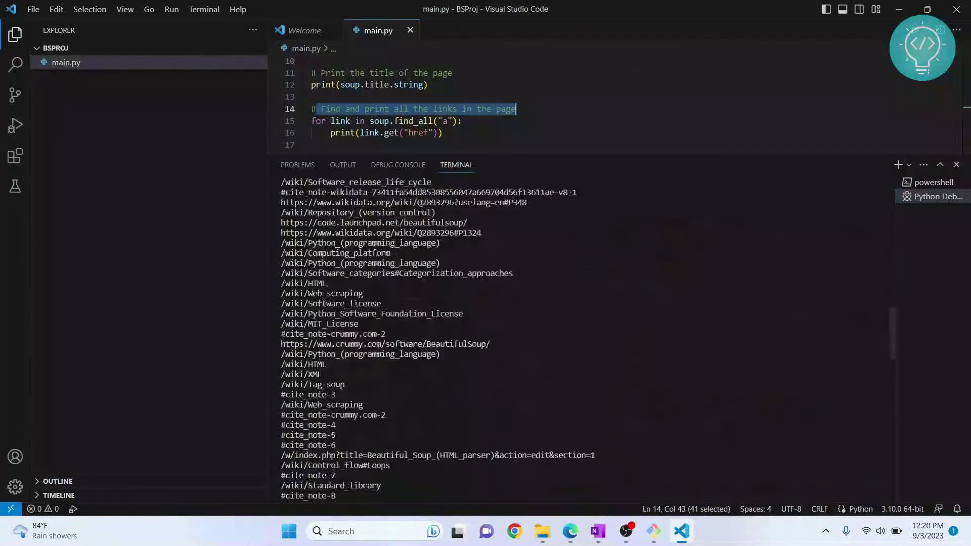
{"action": "left_click", "coordinate": [957, 163]}
{"action": "key", "text": "ctrl+End"}
{"action": "scroll", "coordinate": [608, 227], "scroll_direction": "up", "scroll_amount": 3}
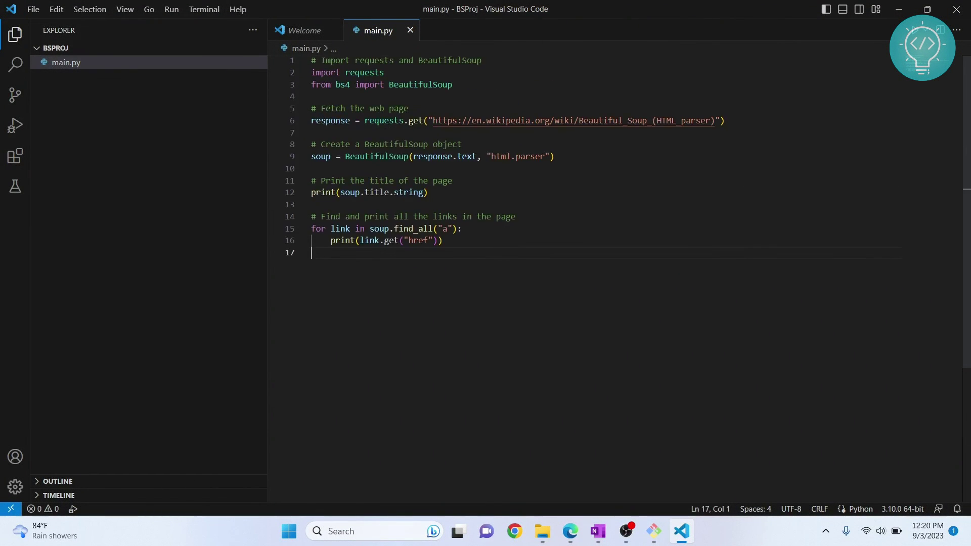